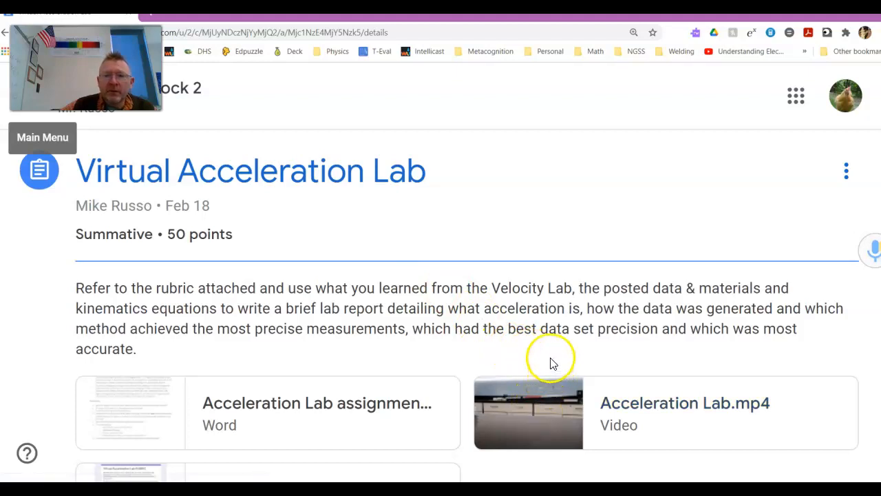
# Open the HON Virtual Acceleration Lab data spreadsheet attached under the assignment's work section and switch to the Motion Sensor sheet.
pyautogui.scroll(-2, 551, 363)
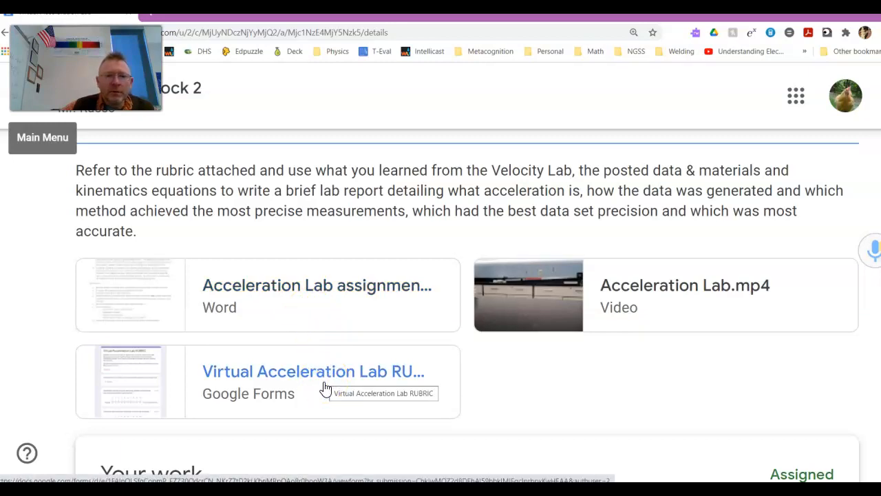
pyautogui.scroll(-3, 490, 364)
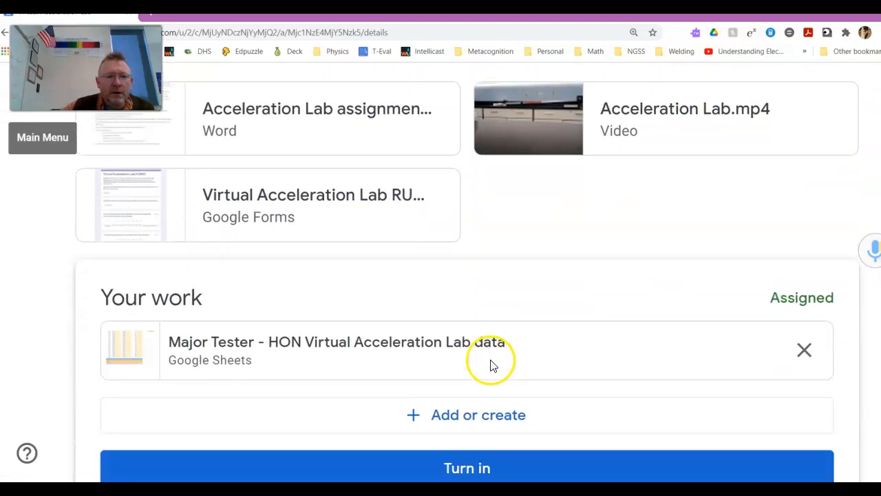
pyautogui.click(135, 350)
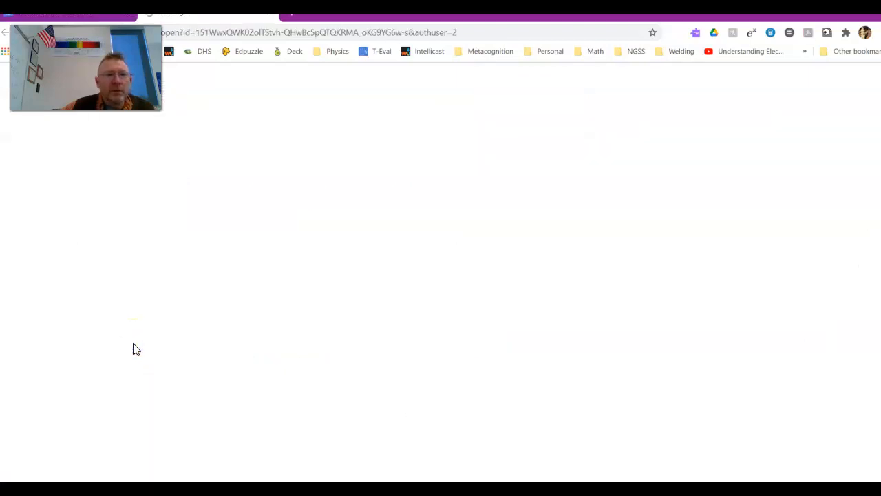
pyautogui.click(148, 328)
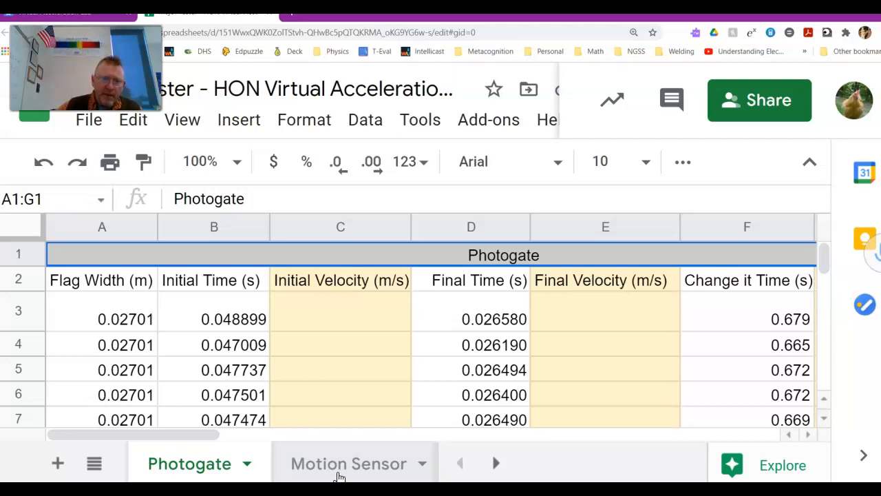
pyautogui.click(338, 472)
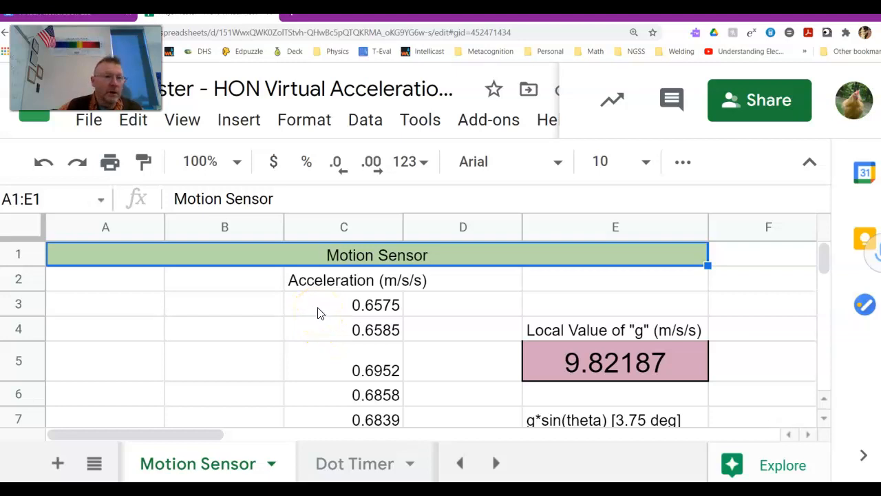
# Enter the label "Average a (m/s/s)" in cell B35 and resize columns A and B so the label fits.
pyautogui.scroll(-7, 318, 313)
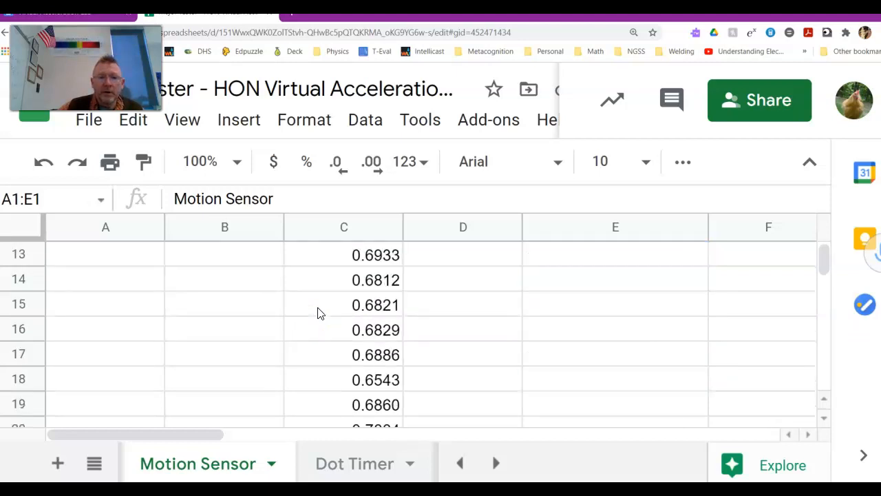
pyautogui.scroll(-3, 318, 313)
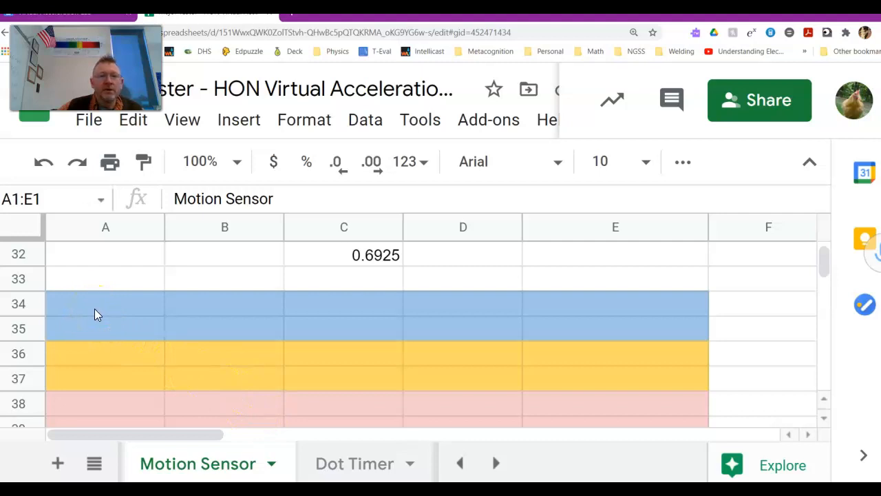
pyautogui.click(231, 334)
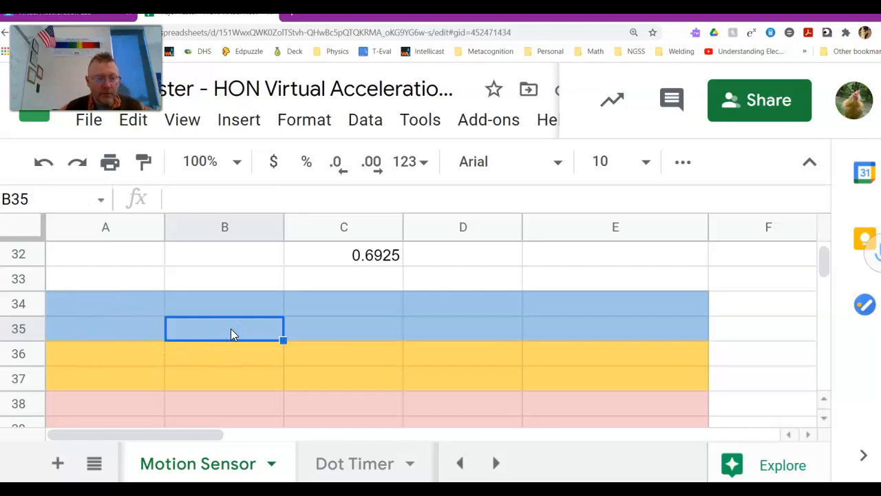
pyautogui.write('Av')
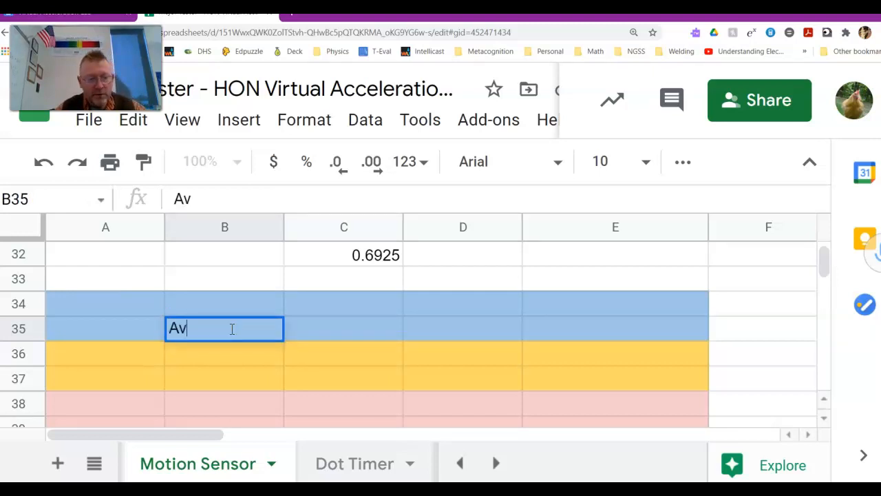
pyautogui.write('erage')
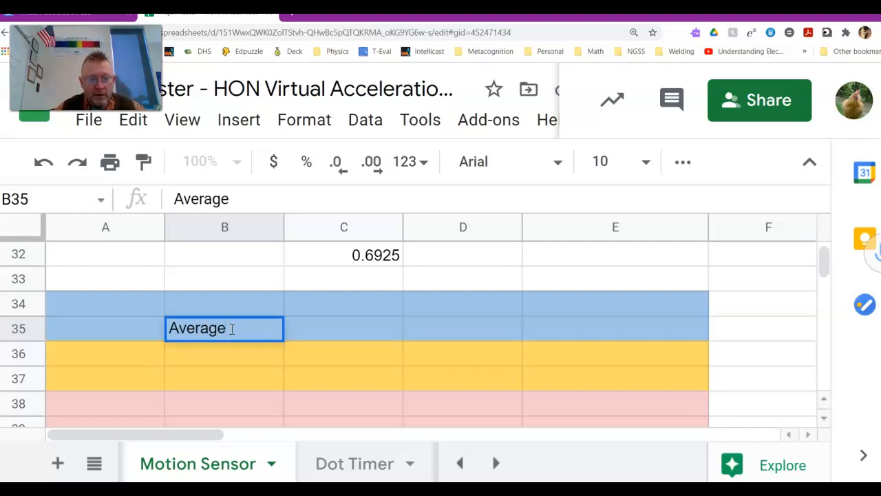
pyautogui.write(' a (')
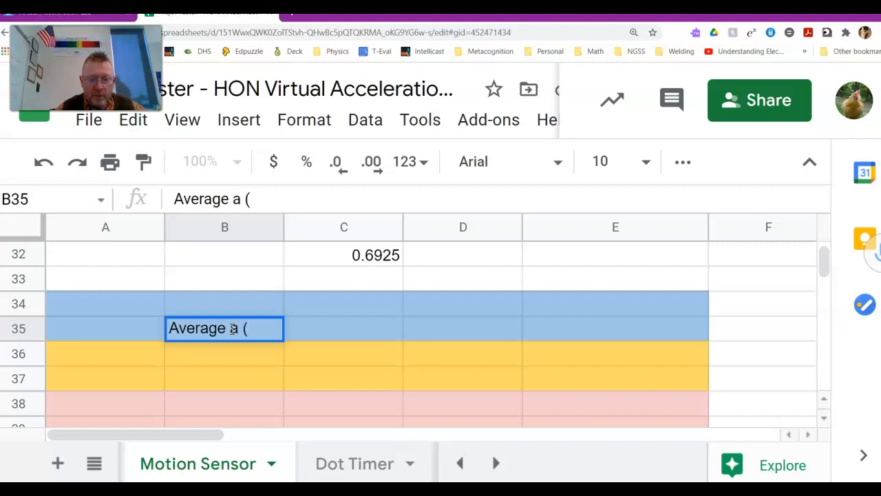
pyautogui.write('m/s')
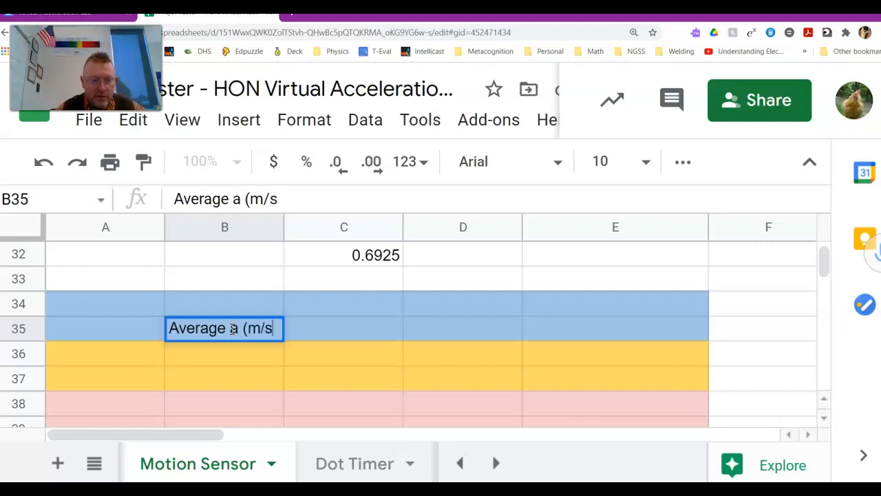
pyautogui.write('/s')
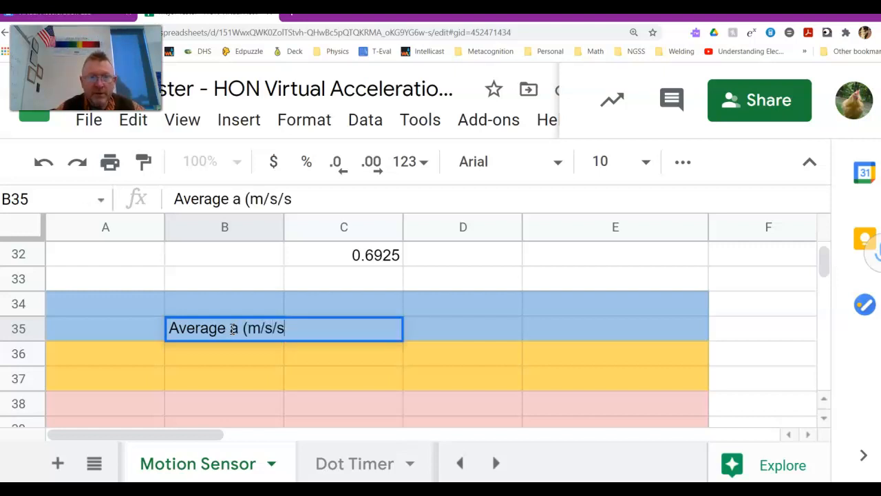
pyautogui.write(')')
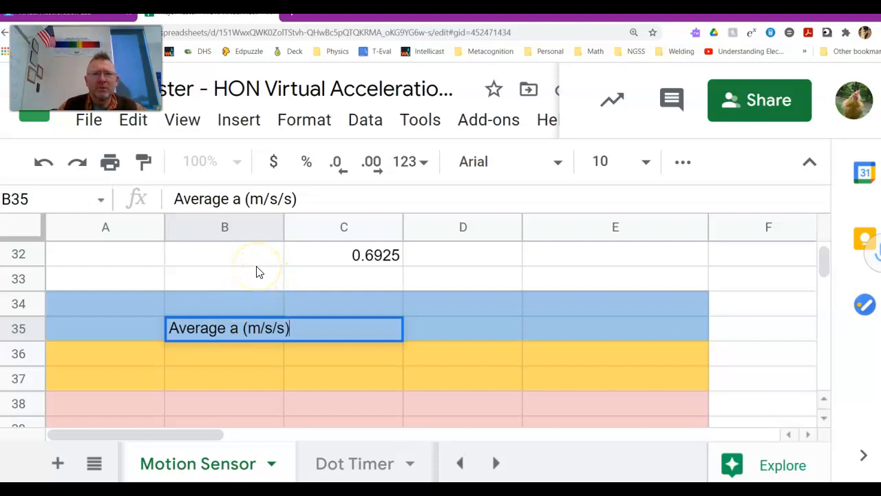
pyautogui.moveTo(165, 228); pyautogui.dragTo(152, 231)
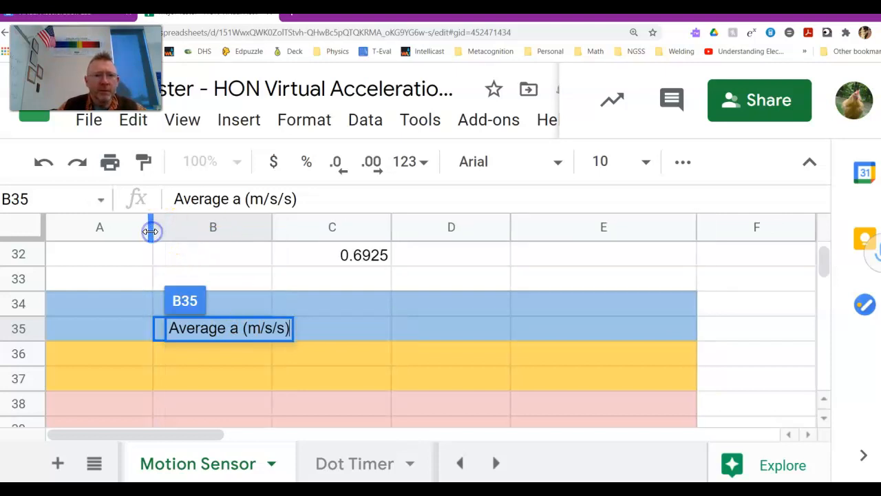
pyautogui.moveTo(271, 219); pyautogui.dragTo(294, 219)
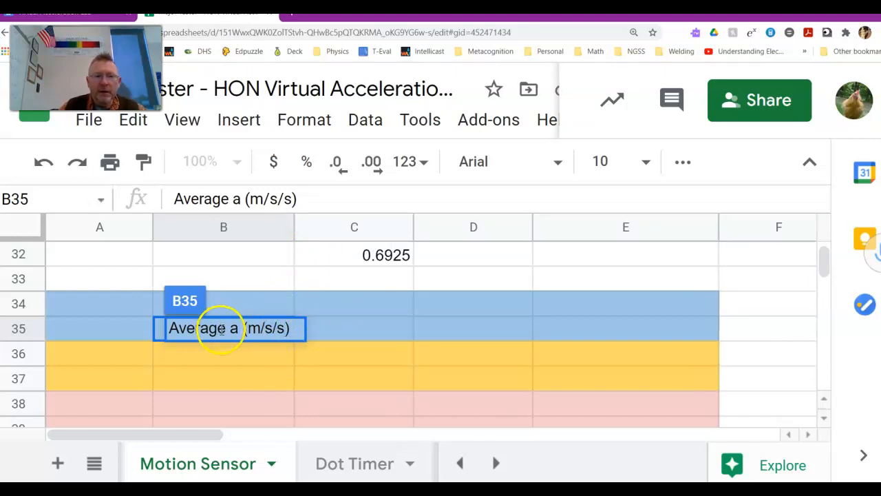
# Calculate the average of the acceleration values in C3:C32 in cell C35 with the AVERAGE function.
pyautogui.click(378, 330)
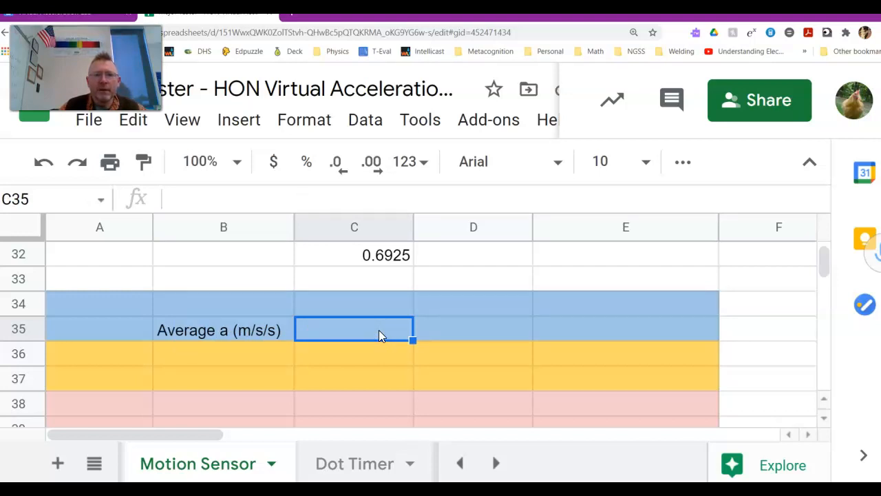
pyautogui.doubleClick(378, 330)
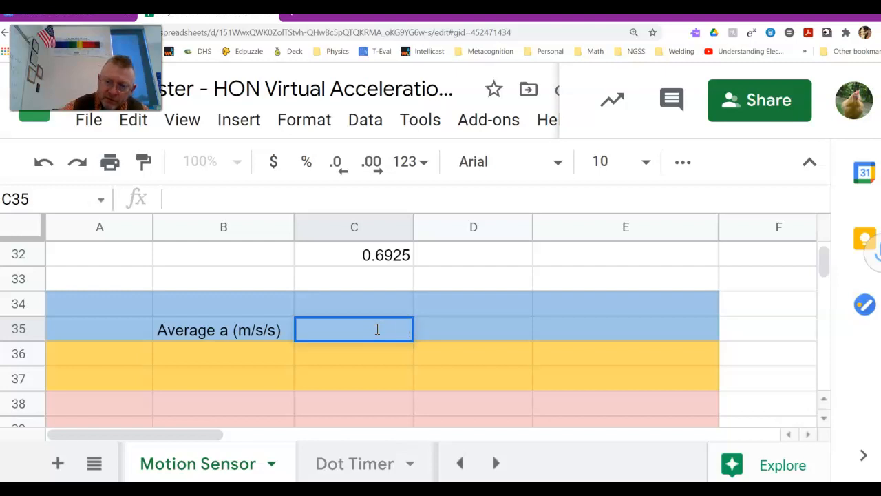
pyautogui.write('=')
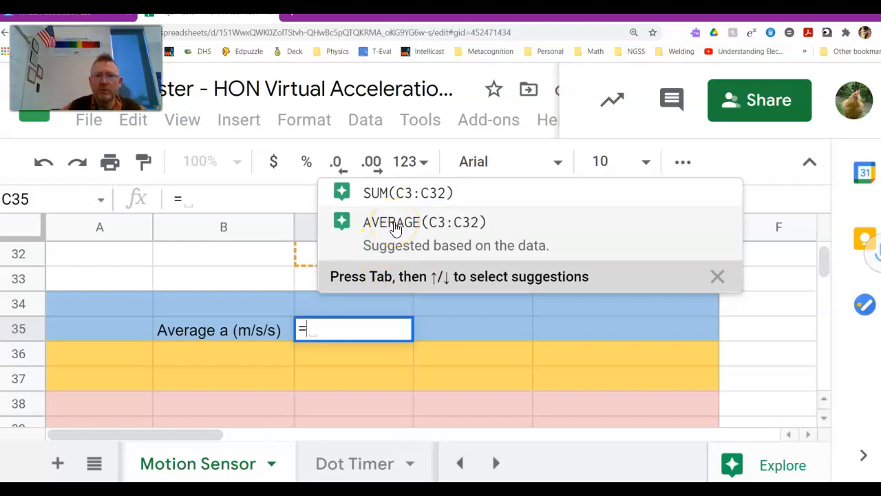
pyautogui.click(396, 224)
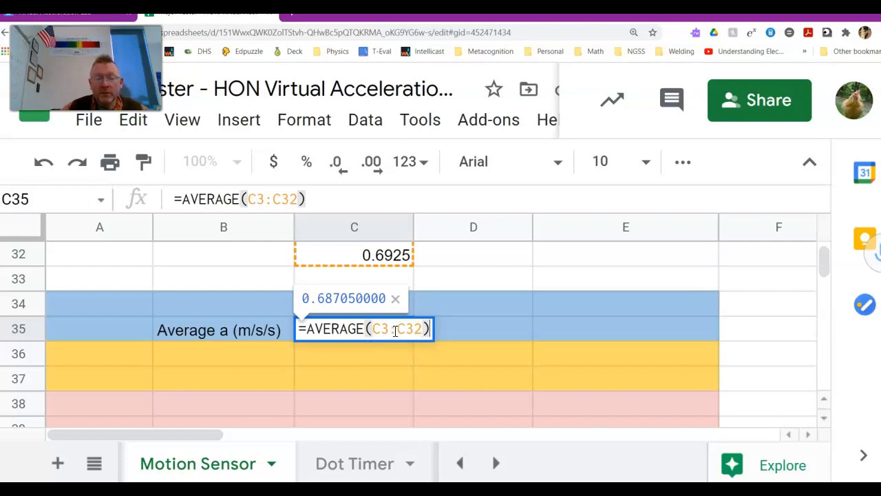
pyautogui.press('Return')
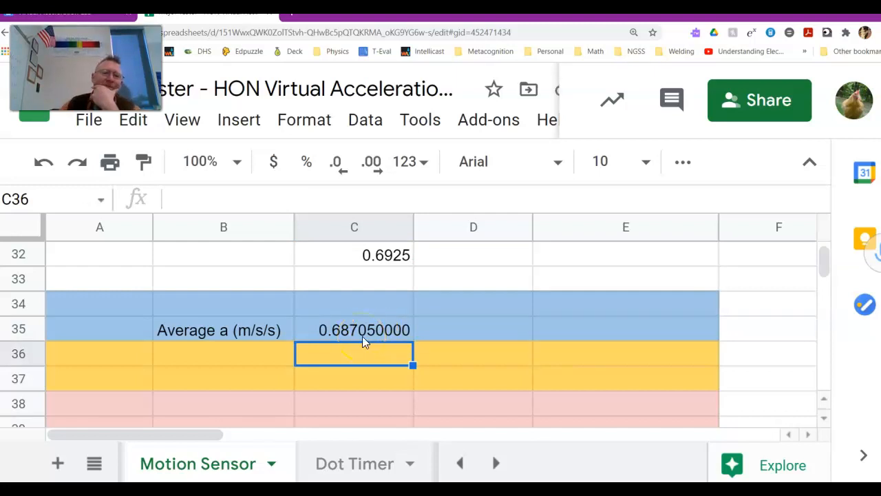
# Reduce the displayed precision of the average acceleration in cell C35 to three decimal places.
pyautogui.click(365, 332)
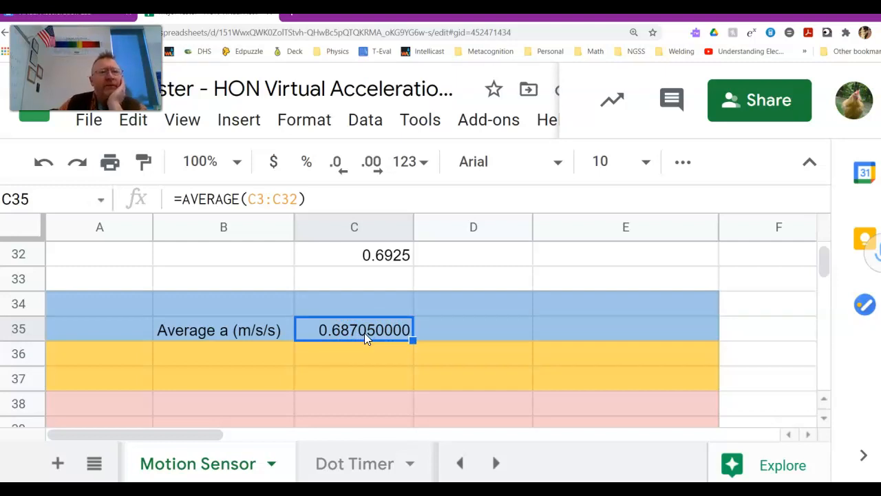
pyautogui.click(343, 172)
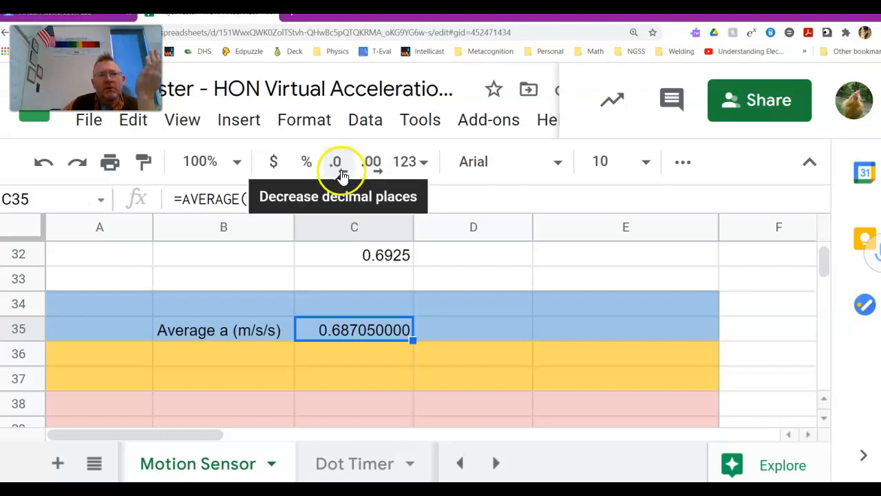
pyautogui.click(343, 173)
pyautogui.doubleClick(343, 172)
pyautogui.doubleClick(343, 172)
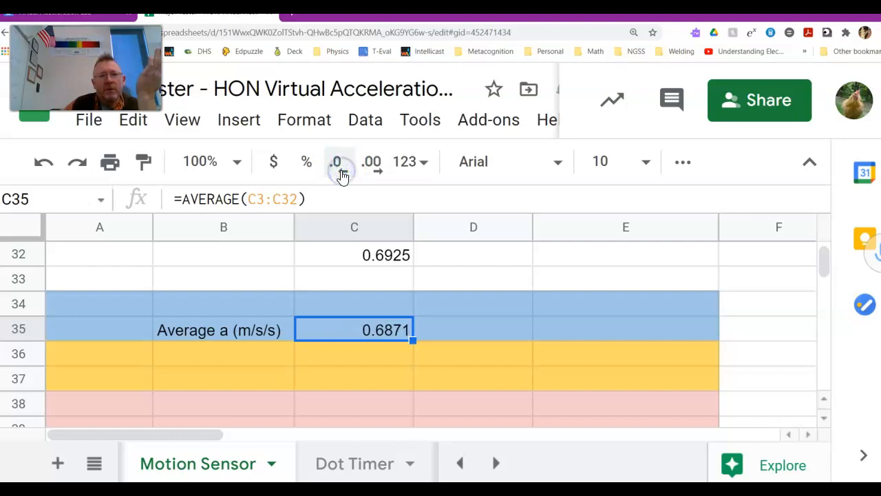
pyautogui.click(343, 174)
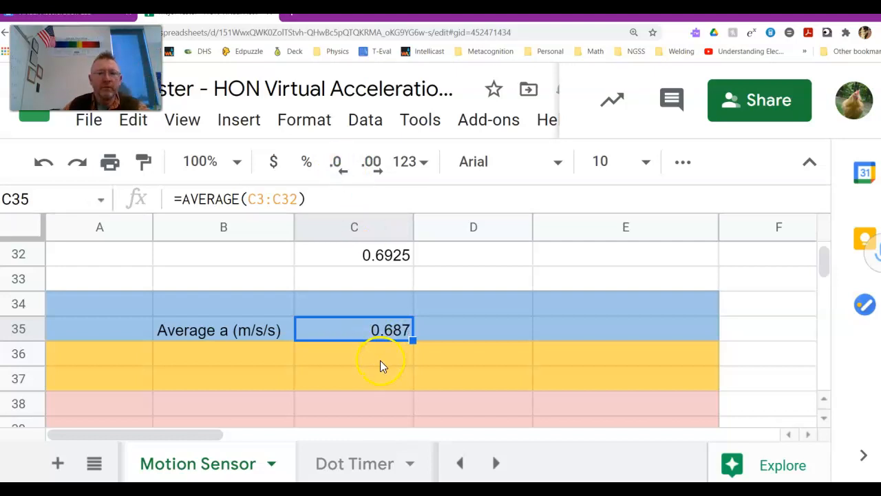
# Label cell B37 "STDEV" and calculate the standard deviation of C3:C32 in cell C37 with the STDEV function.
pyautogui.click(240, 376)
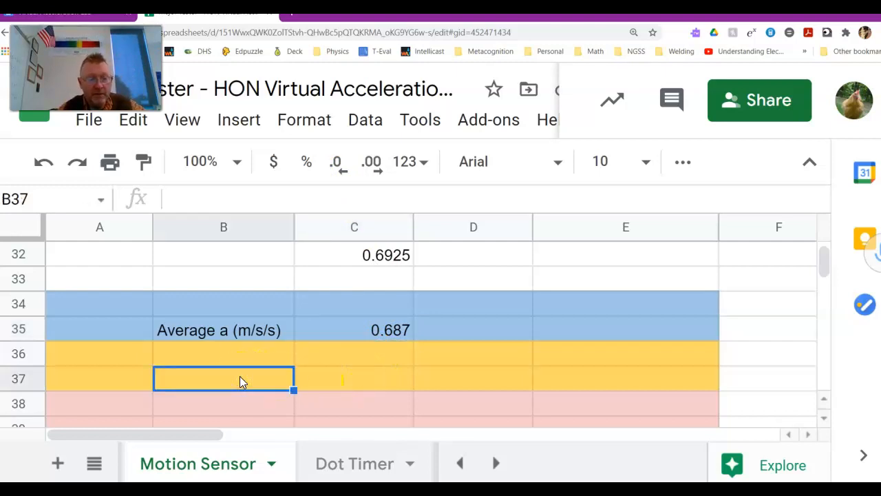
pyautogui.write('STDEV')
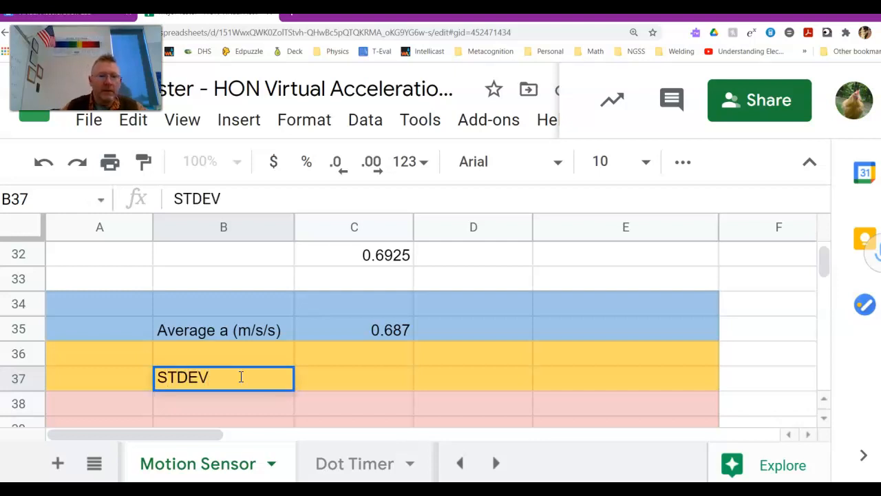
pyautogui.click(390, 379)
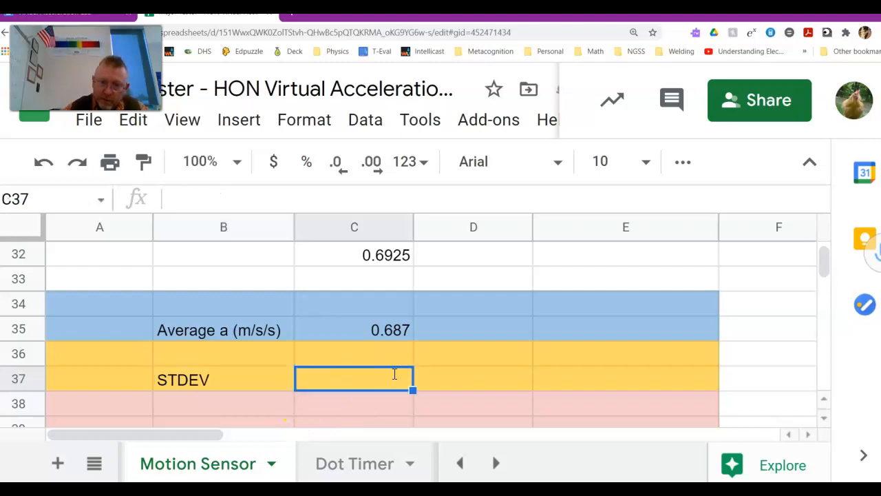
pyautogui.write('=')
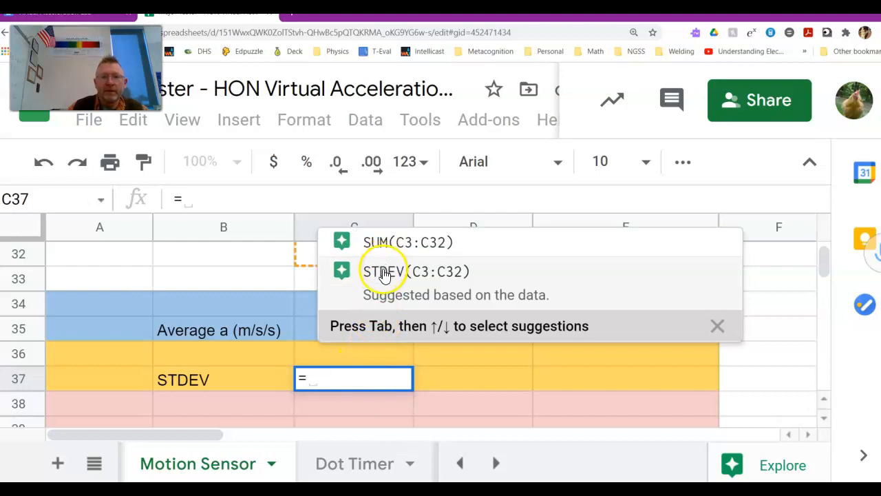
pyautogui.click(386, 270)
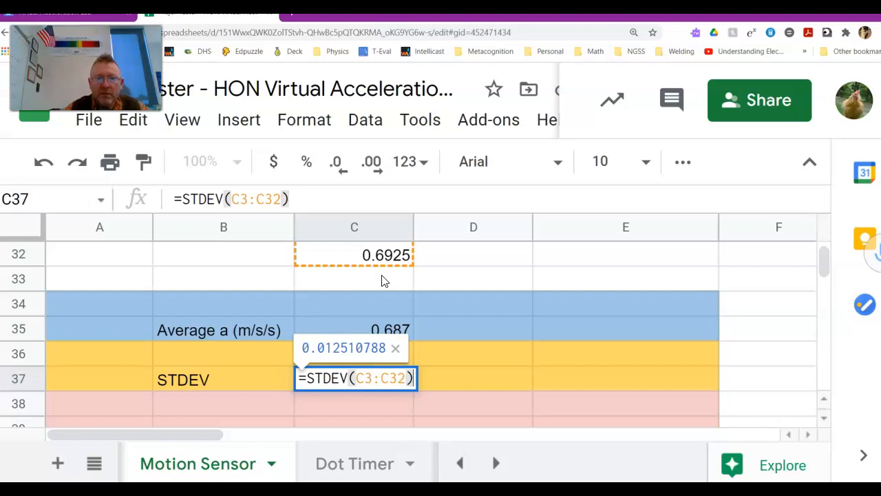
pyautogui.press('Return')
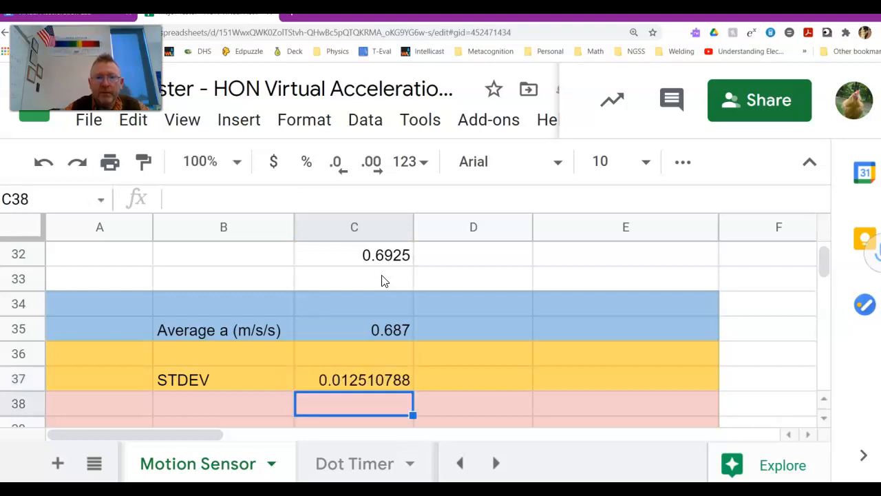
# Reduce the displayed precision of the standard deviation in cell C37 to three decimal places.
pyautogui.click(371, 379)
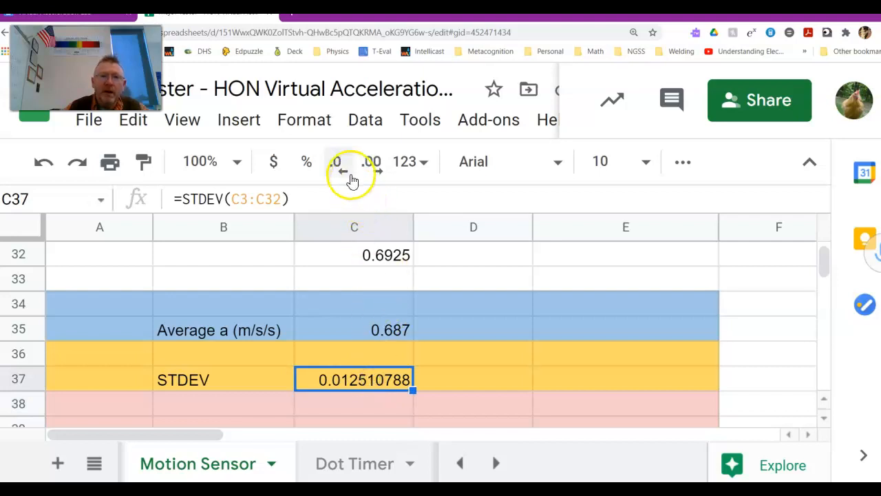
pyautogui.click(337, 165)
pyautogui.click(337, 165)
pyautogui.click(337, 165)
pyautogui.click(337, 165)
pyautogui.click(337, 165)
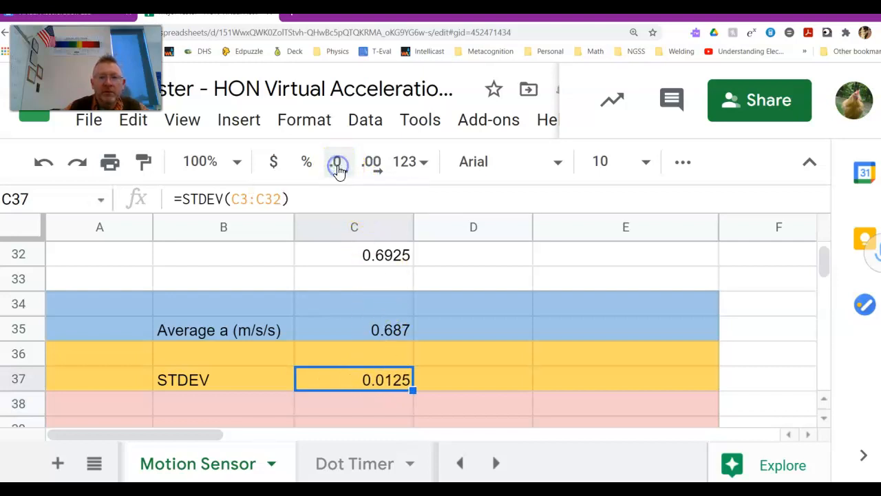
pyautogui.click(337, 165)
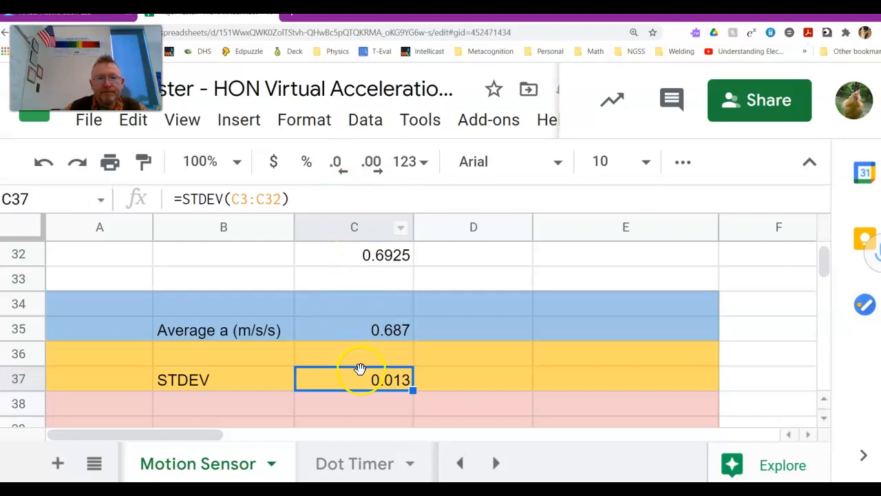
pyautogui.scroll(-1, 364, 385)
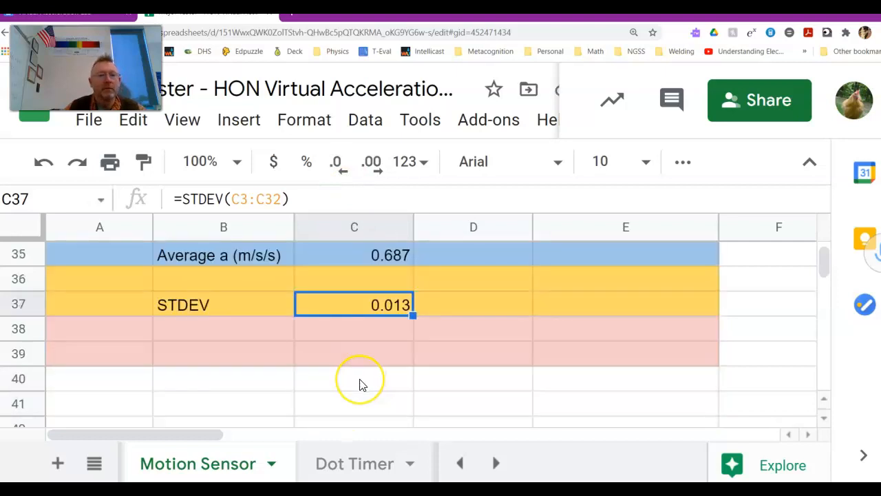
# Label cell B39 "Relative Error (%)".
pyautogui.click(220, 351)
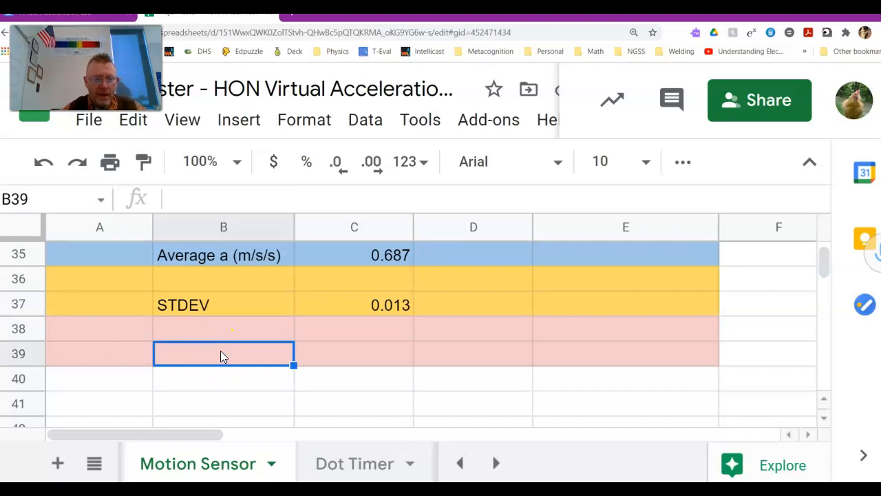
pyautogui.write('Re')
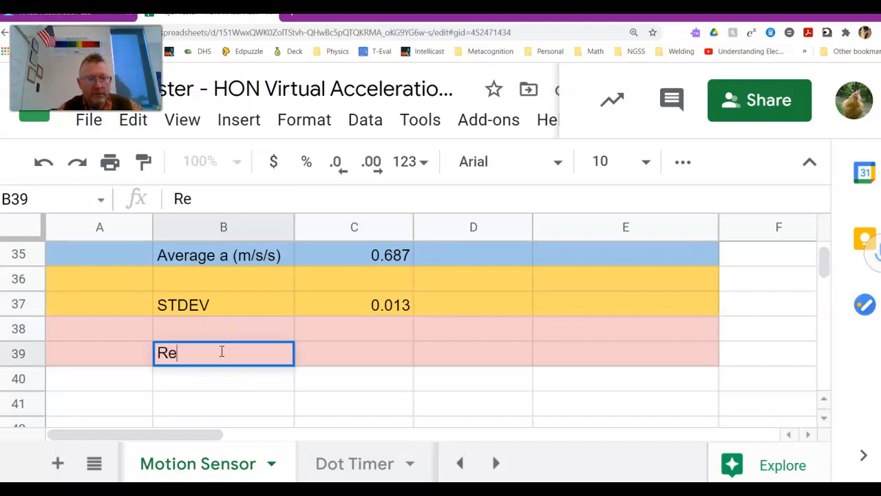
pyautogui.write('la')
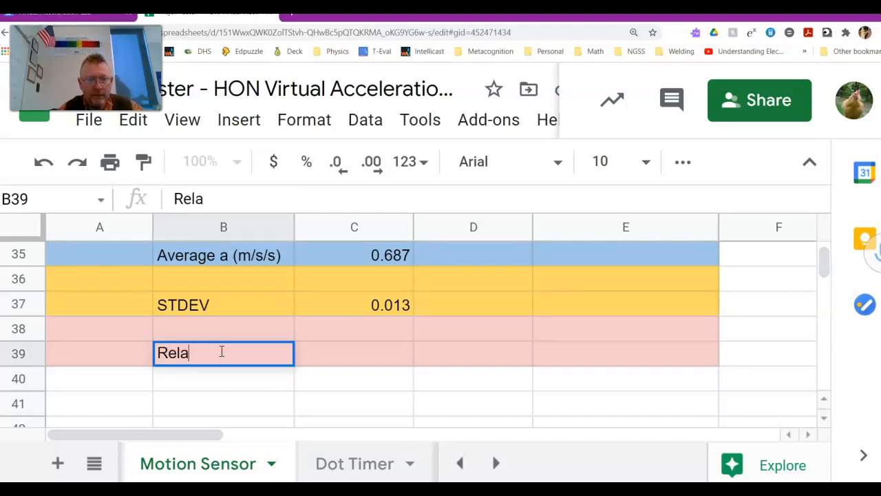
pyautogui.write('tive')
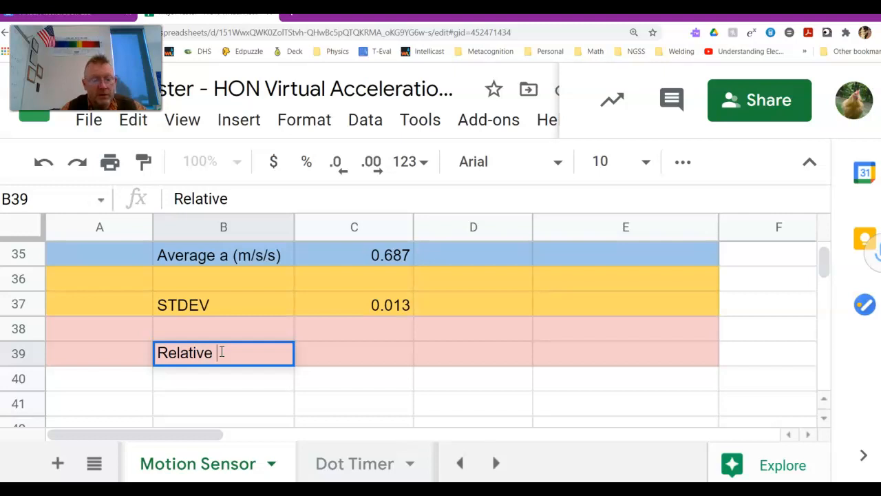
pyautogui.write('E')
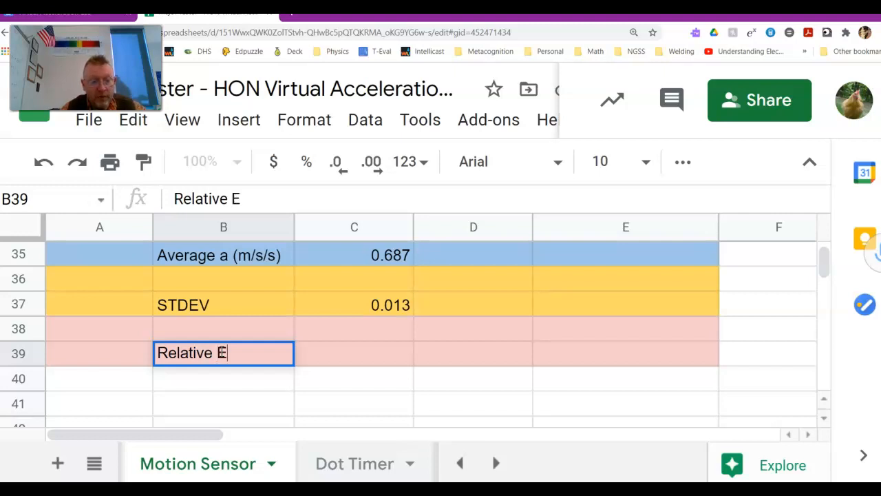
pyautogui.write('rror')
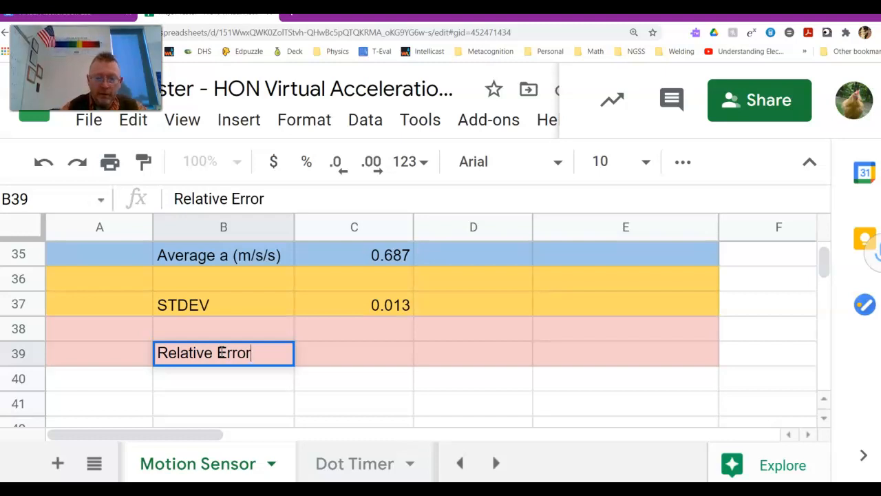
pyautogui.write(' (5')
pyautogui.press('BackSpace')
pyautogui.write('%)')
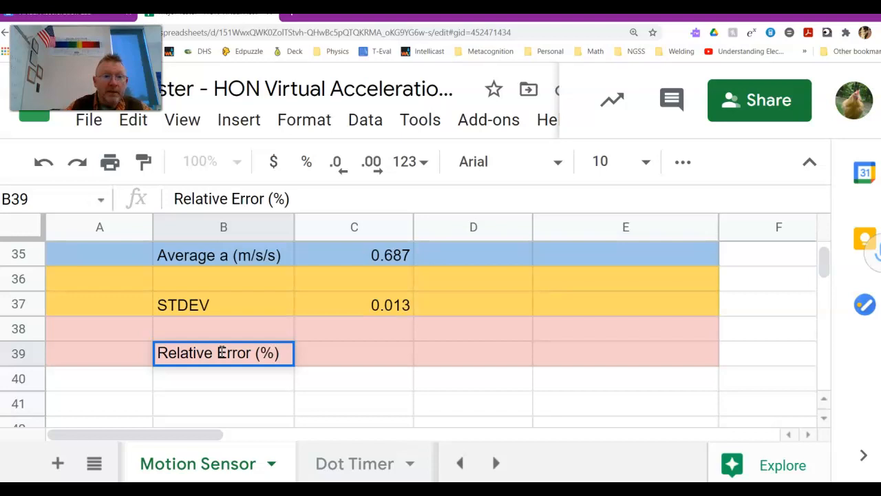
# Add the units to the standard deviation label in cell B37 so it reads "STDEV (m/s/s)".
pyautogui.doubleClick(250, 303)
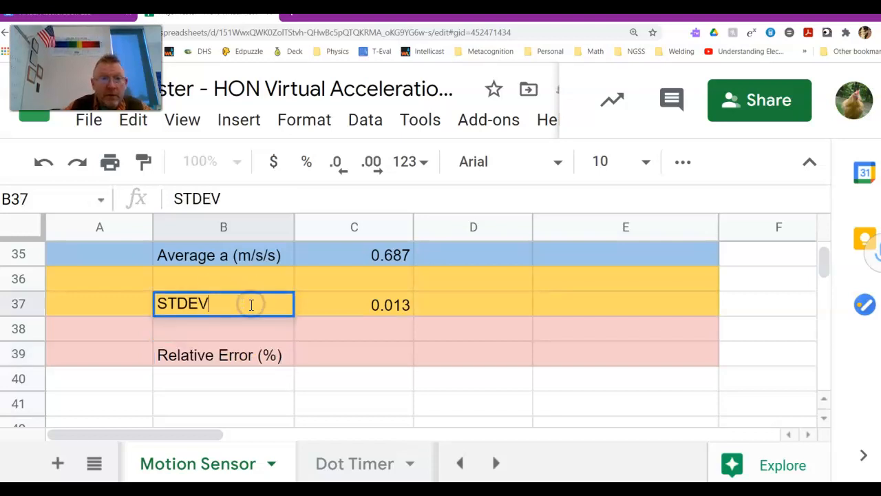
pyautogui.write('(m/s/s')
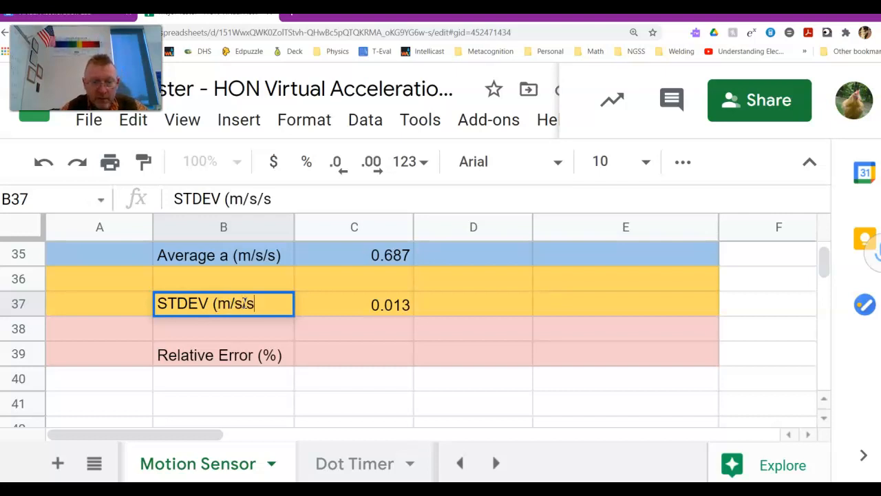
pyautogui.write(')')
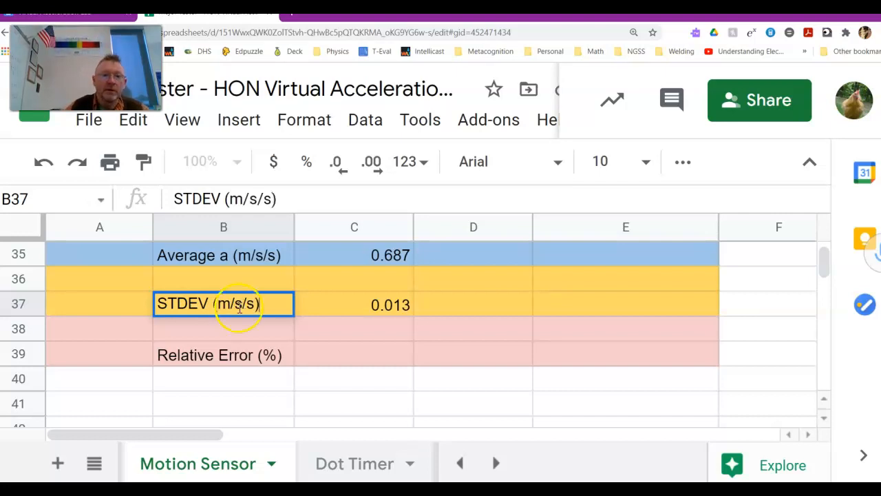
# Calculate the relative error of the average acceleration against the g*sin(theta) value in cell C39 with the formula =(C35-E8)/E8.
pyautogui.click(359, 357)
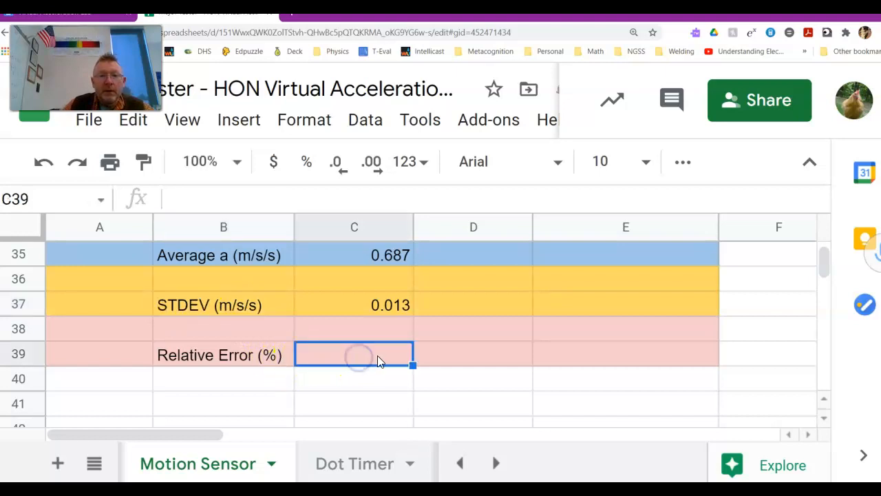
pyautogui.click(382, 365)
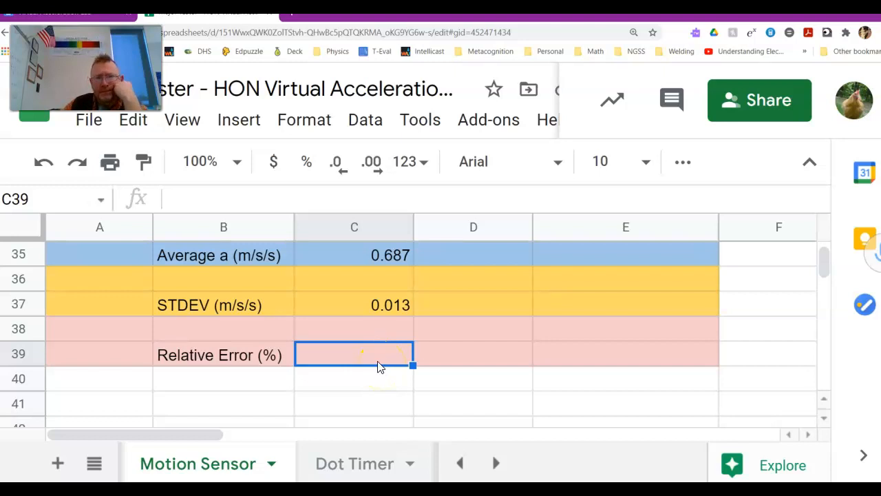
pyautogui.click(345, 361)
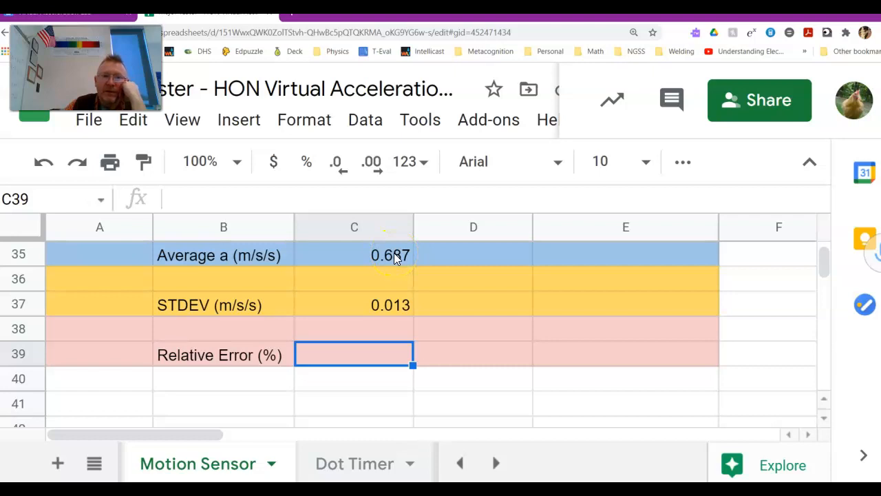
pyautogui.click(359, 353)
pyautogui.click(358, 352)
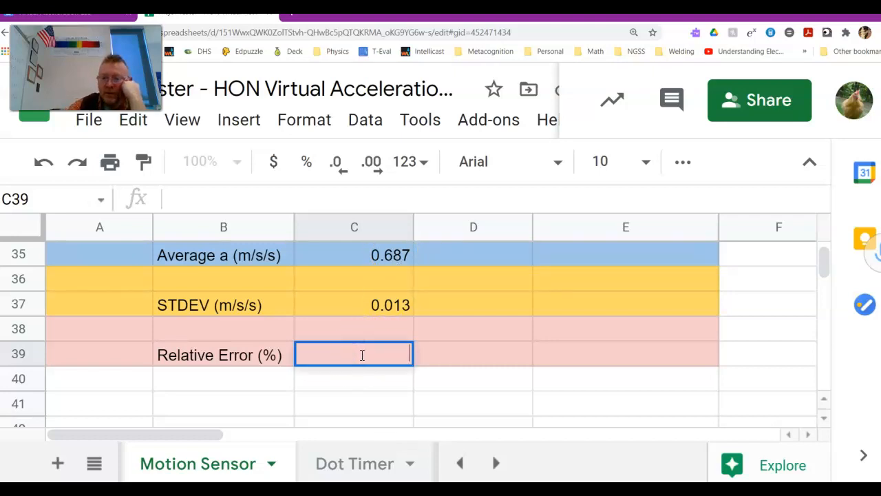
pyautogui.write('=')
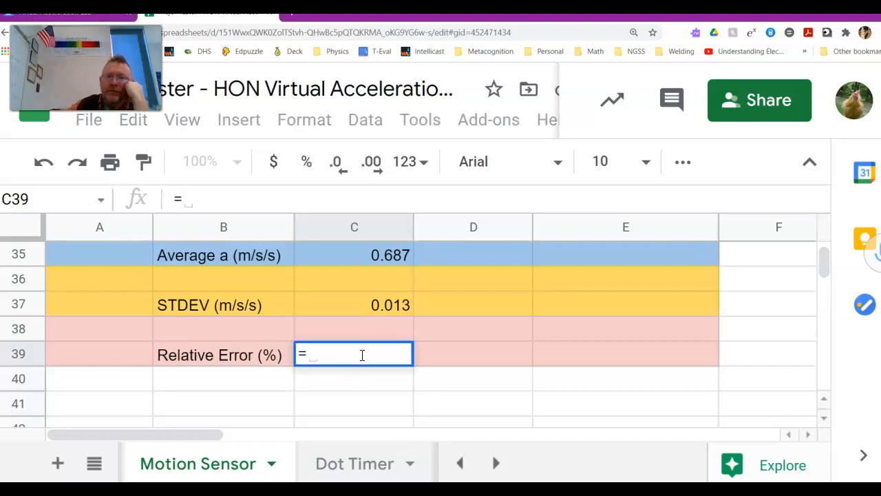
pyautogui.write('(')
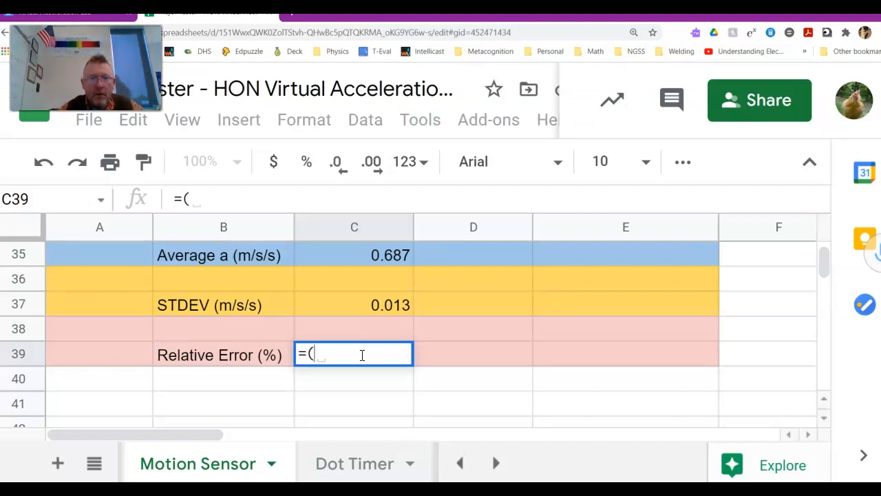
pyautogui.click(394, 255)
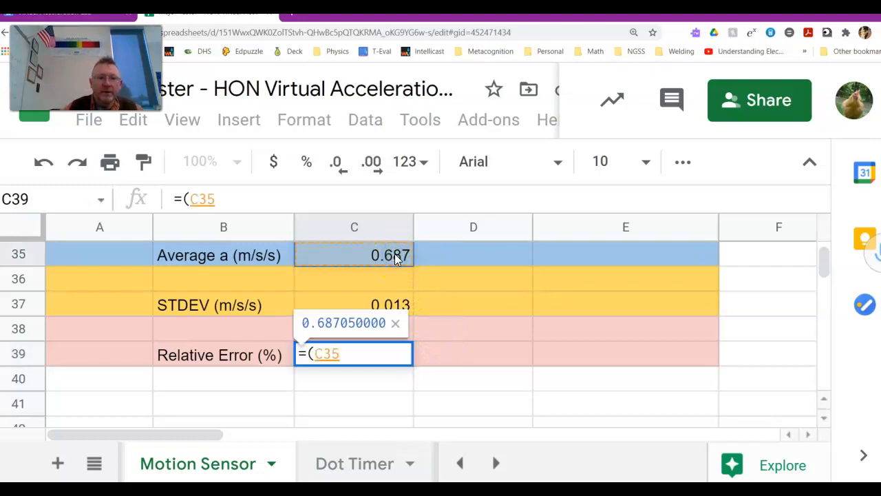
pyautogui.write('-')
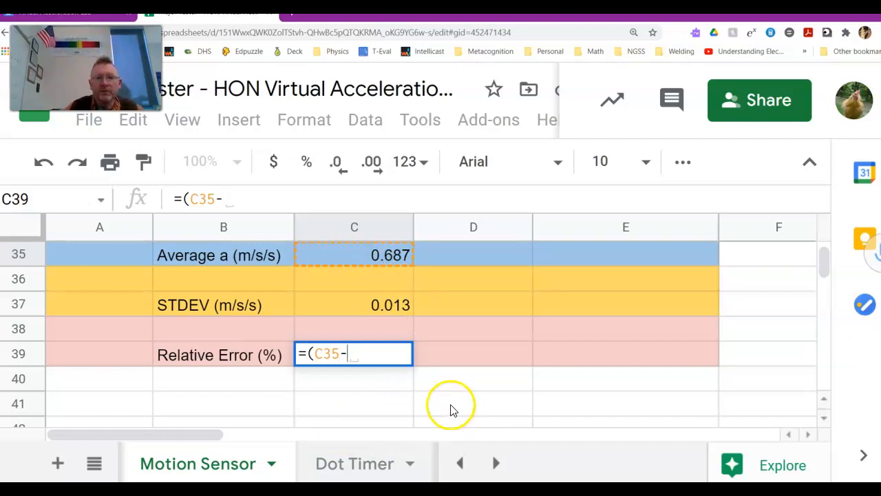
pyautogui.scroll(8, 609, 399)
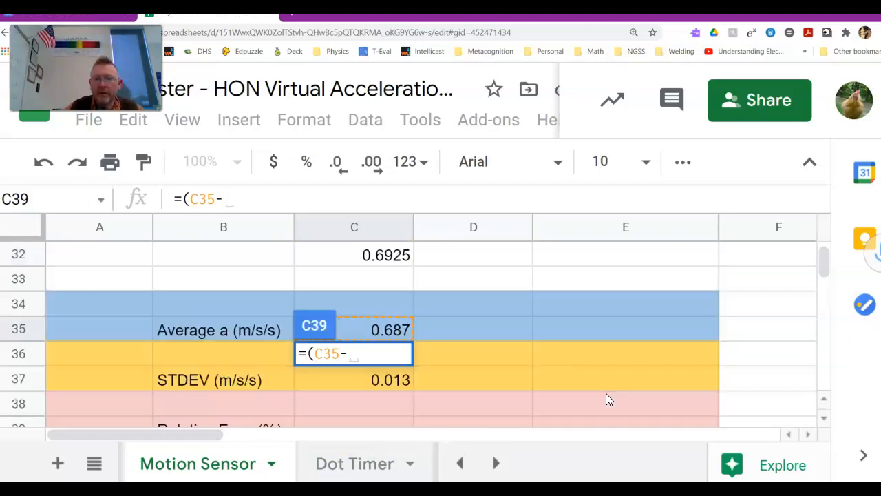
pyautogui.scroll(2, 609, 399)
pyautogui.click(621, 374)
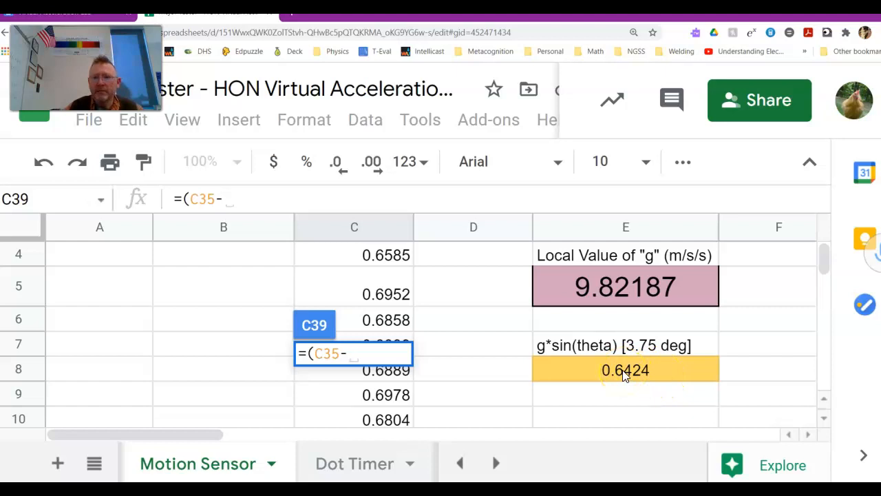
pyautogui.click(623, 372)
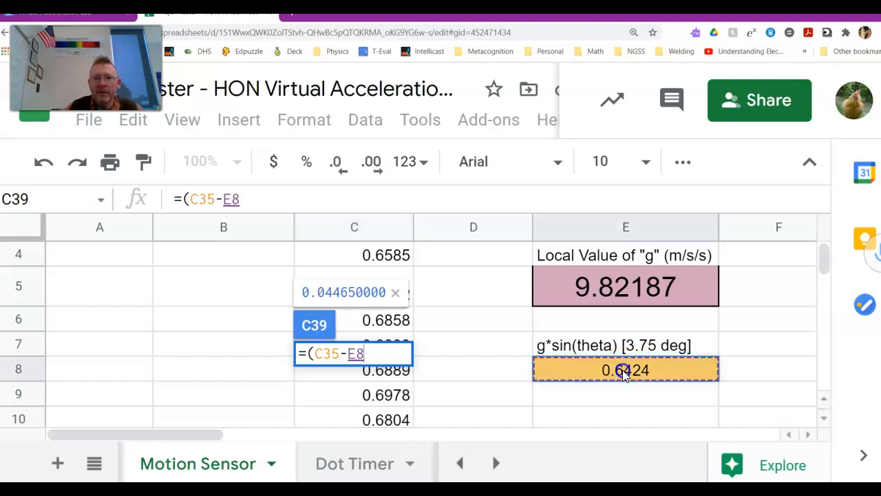
pyautogui.write(')')
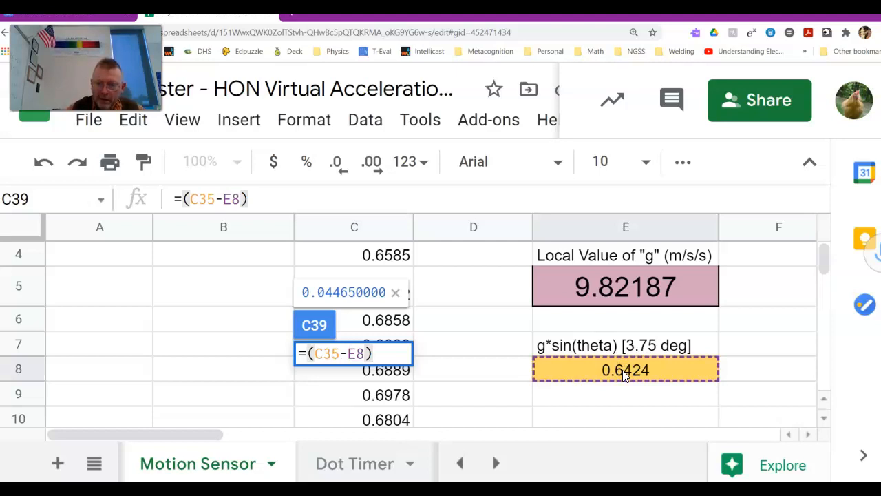
pyautogui.write('/')
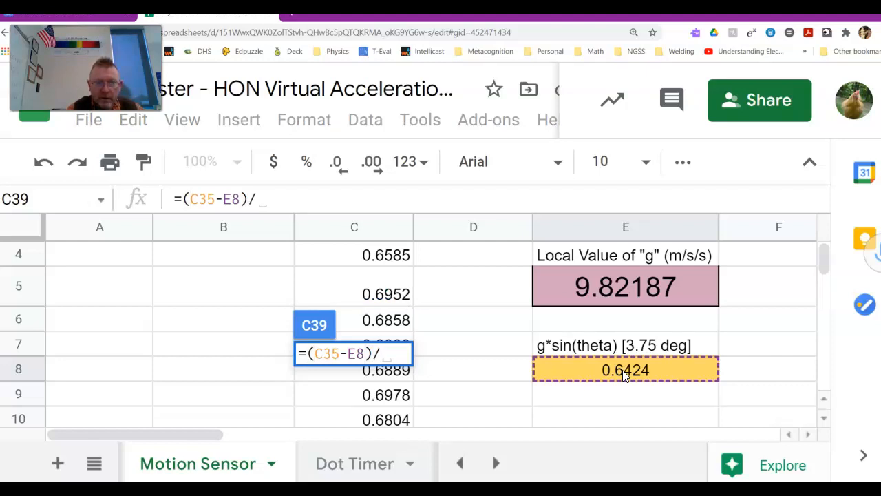
pyautogui.click(625, 375)
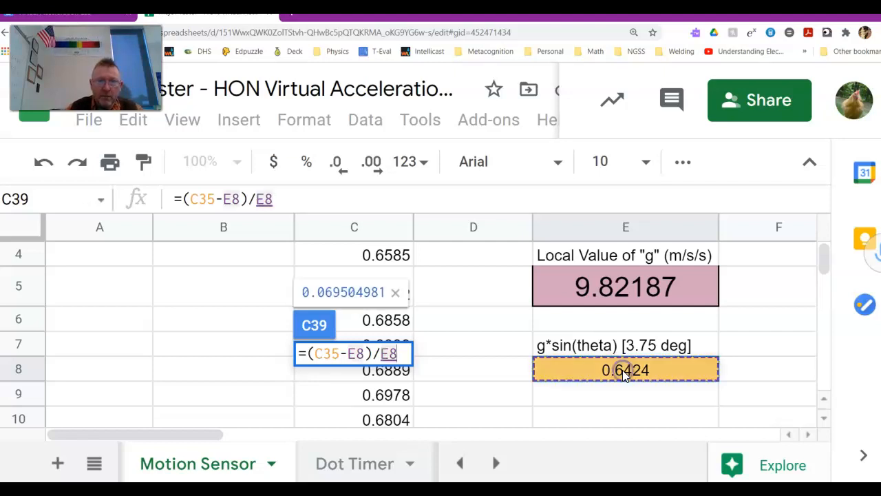
pyautogui.press('Return')
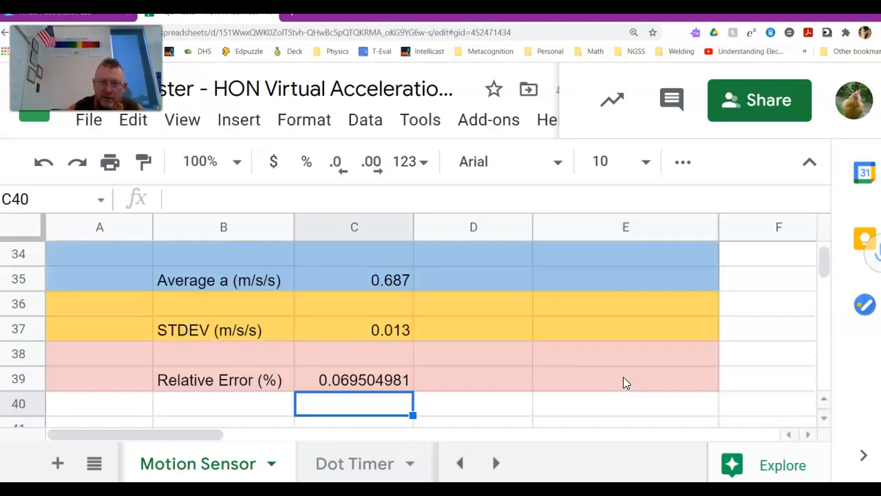
# Convert the relative error in cell C39 to a percentage by extending its formula to =(C35-E8)/E8*100.
pyautogui.click(363, 383)
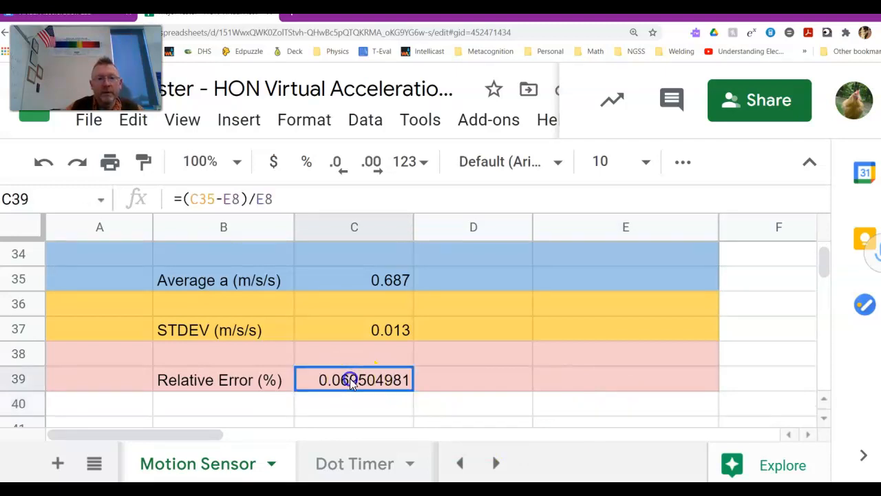
pyautogui.doubleClick(347, 377)
pyautogui.click(288, 199)
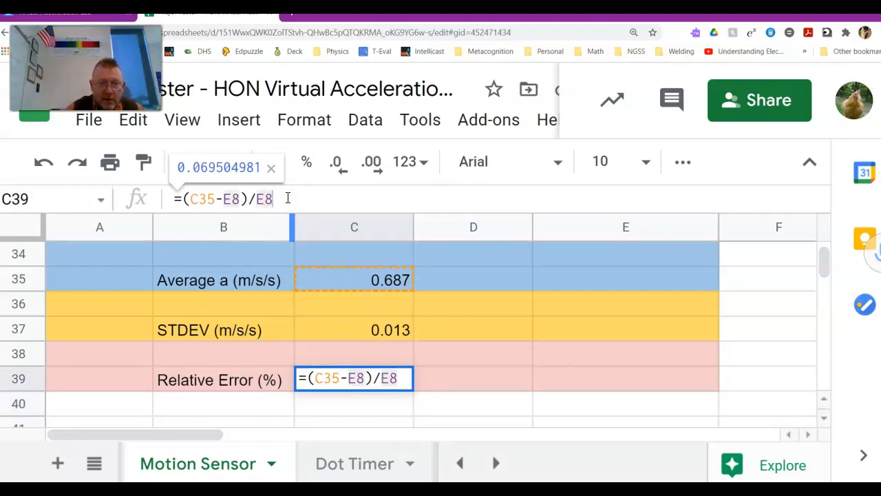
pyautogui.write('*100')
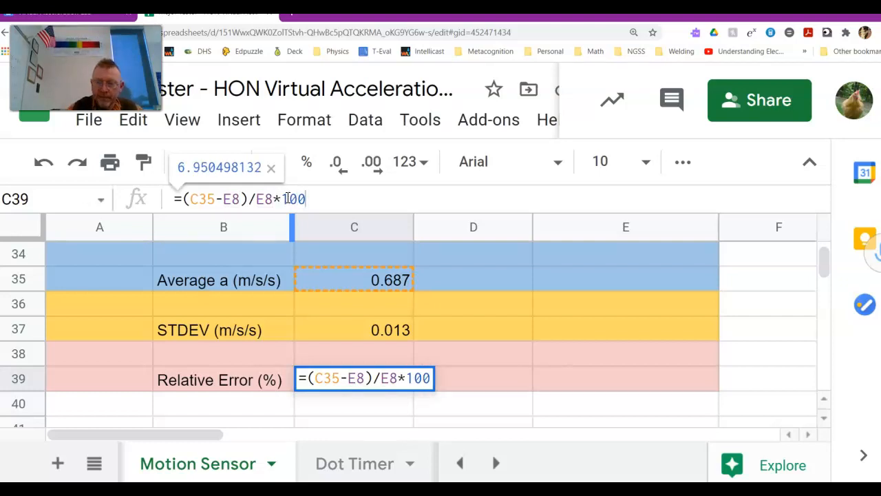
pyautogui.press('Return')
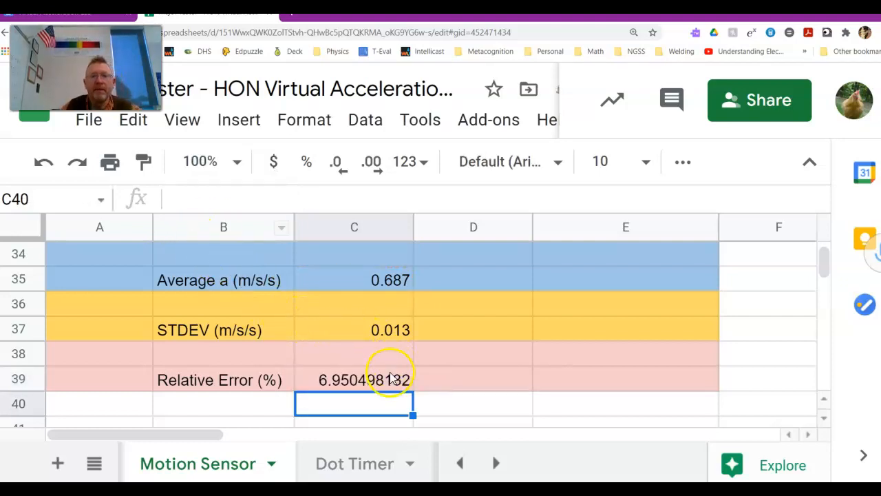
# Reduce the displayed precision of the relative error in cell C39 to two decimal places.
pyautogui.click(342, 173)
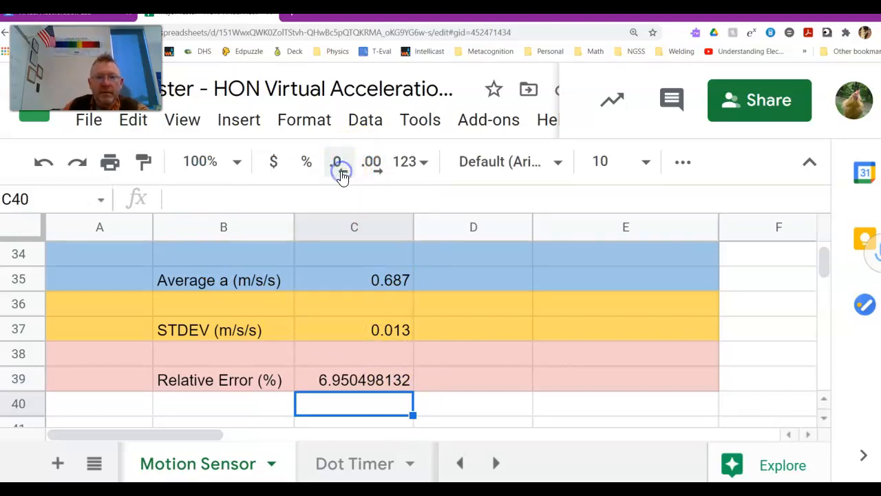
pyautogui.click(370, 380)
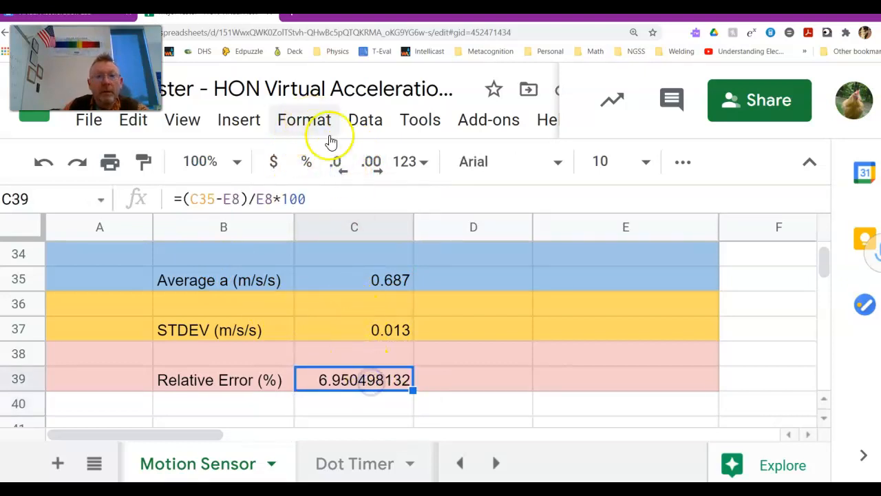
pyautogui.click(339, 170)
pyautogui.click(342, 171)
pyautogui.click(342, 172)
pyautogui.click(342, 172)
pyautogui.click(342, 172)
pyautogui.click(342, 172)
pyautogui.click(342, 172)
pyautogui.click(396, 380)
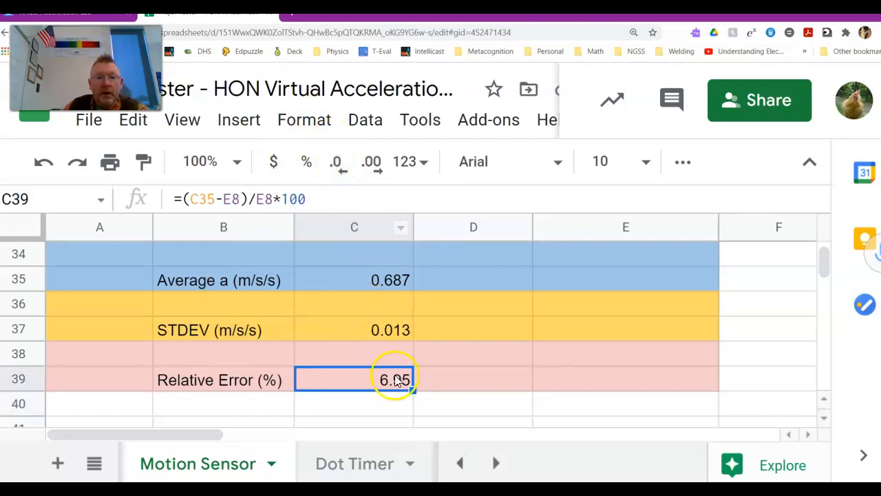